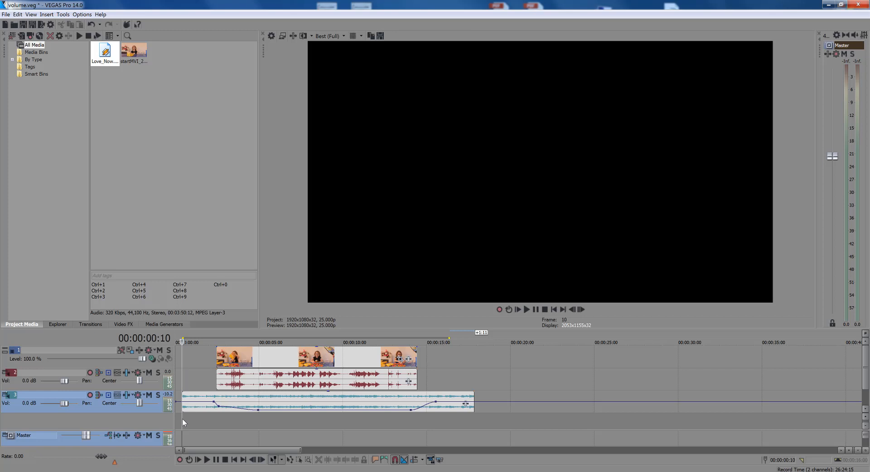
# Step: Remove the existing music clip from the lower audio track and place the Love_Now music file near the timeline's start
pyautogui.press('space')
pyautogui.click(336, 408)
pyautogui.hotkey('ctrl', 'z')
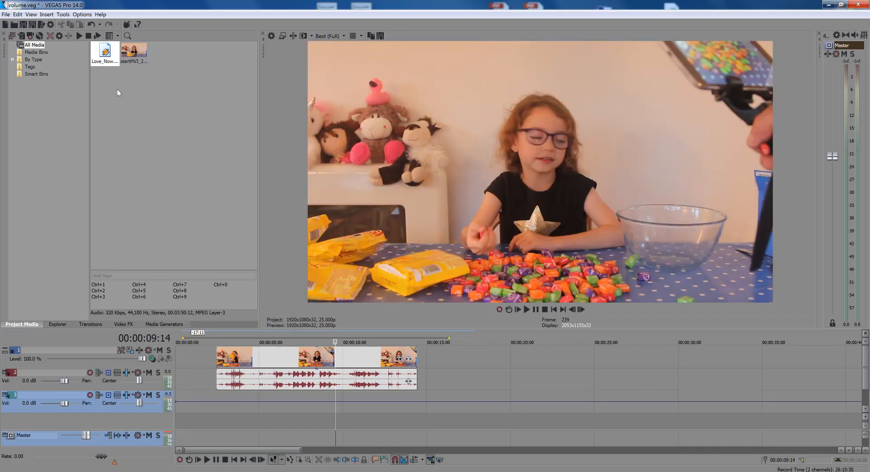
pyautogui.click(309, 408)
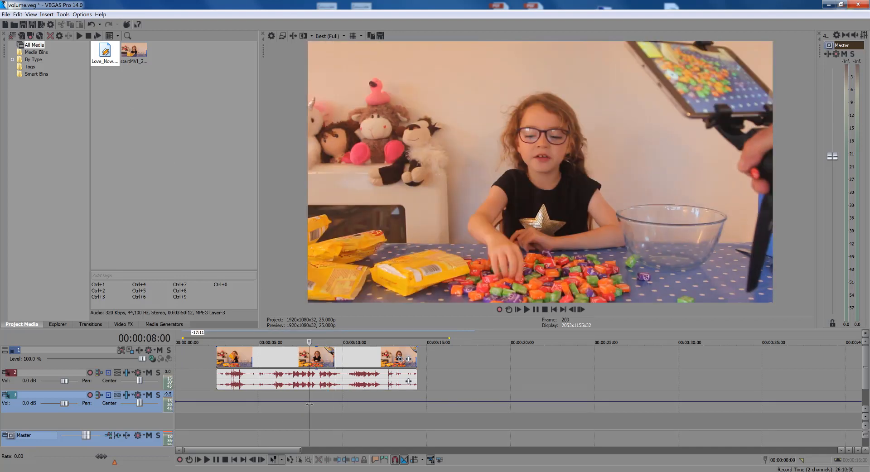
pyautogui.moveTo(105, 52); pyautogui.dragTo(189, 405)
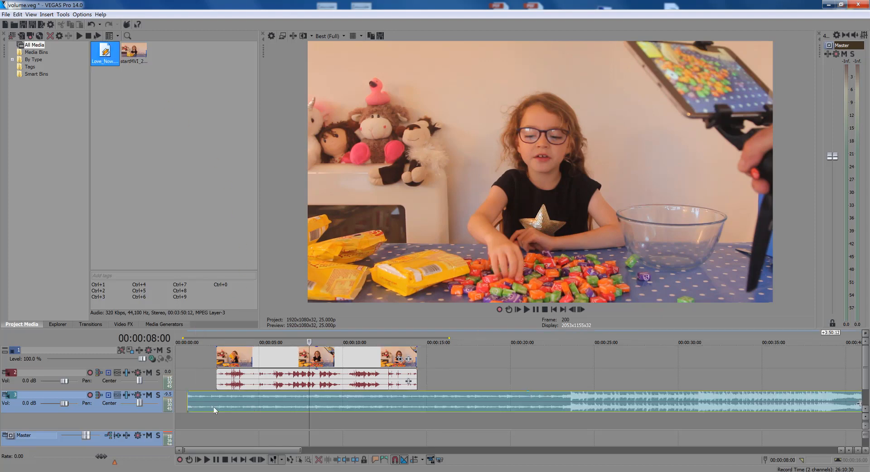
# Step: Play the timeline from the start of the video clip to hear the speech against the full-volume music
pyautogui.click(217, 420)
pyautogui.press('space')
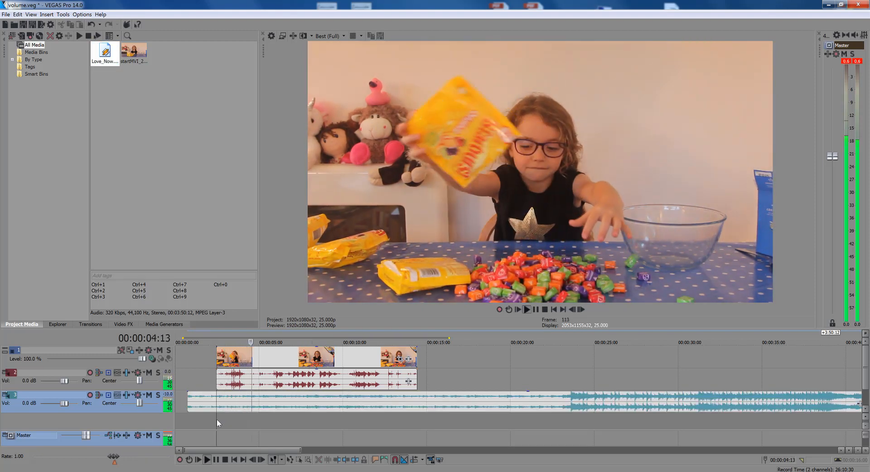
pyautogui.press('space')
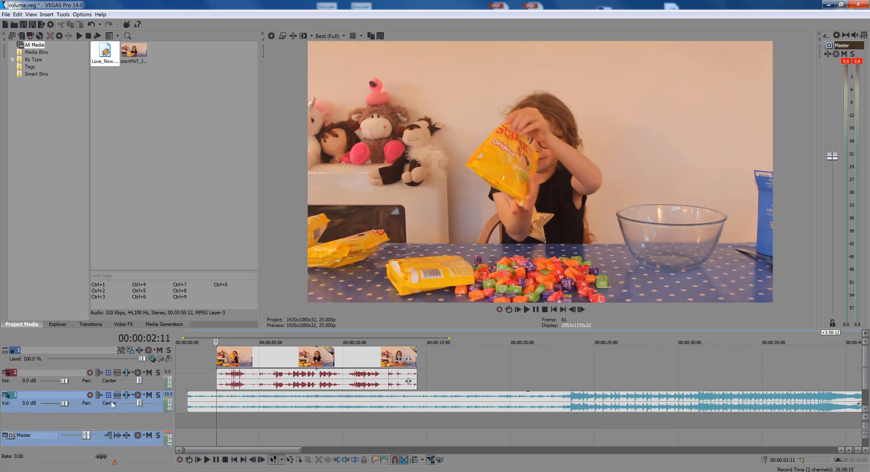
# Step: Try the music track's volume at -6.0 dB during playback, and return it to -0.7 dB
pyautogui.moveTo(63, 404); pyautogui.dragTo(61, 405)
pyautogui.click(207, 422)
pyautogui.press('space')
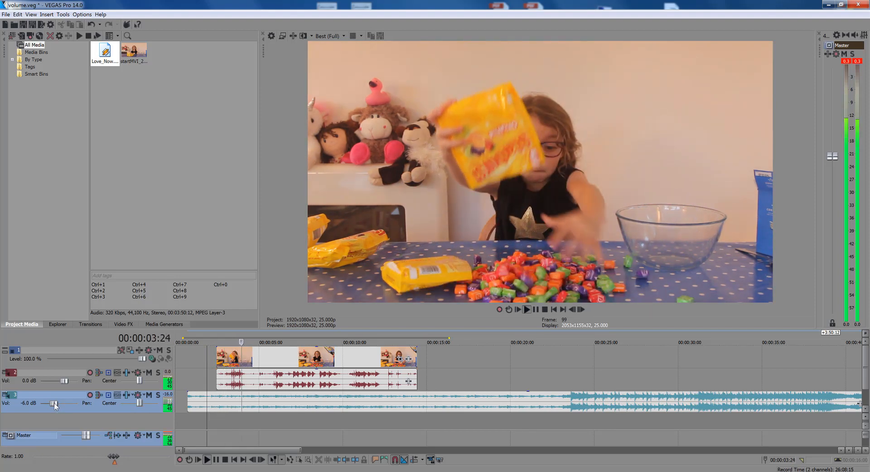
pyautogui.press('space')
pyautogui.moveTo(54, 404); pyautogui.dragTo(63, 405)
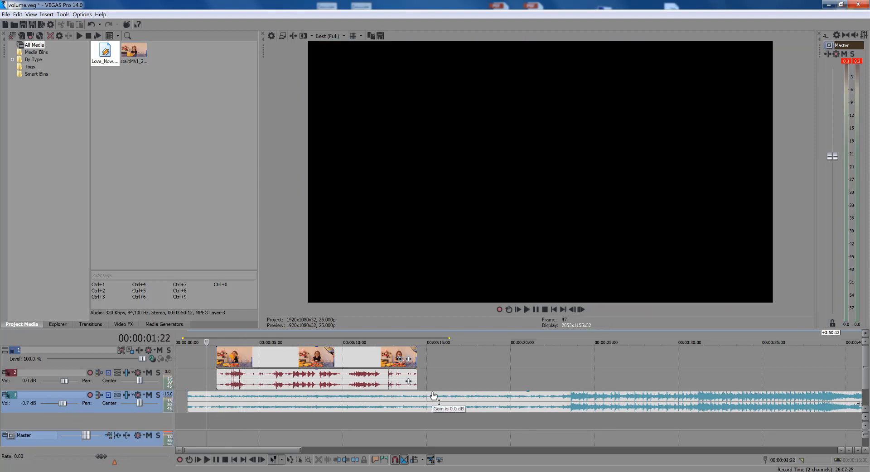
# Step: Try lowering the whole music clip's gain, play it from the video clip's start, and restore the gain
pyautogui.moveTo(433, 396); pyautogui.dragTo(433, 410)
pyautogui.click(216, 416)
pyautogui.press('space')
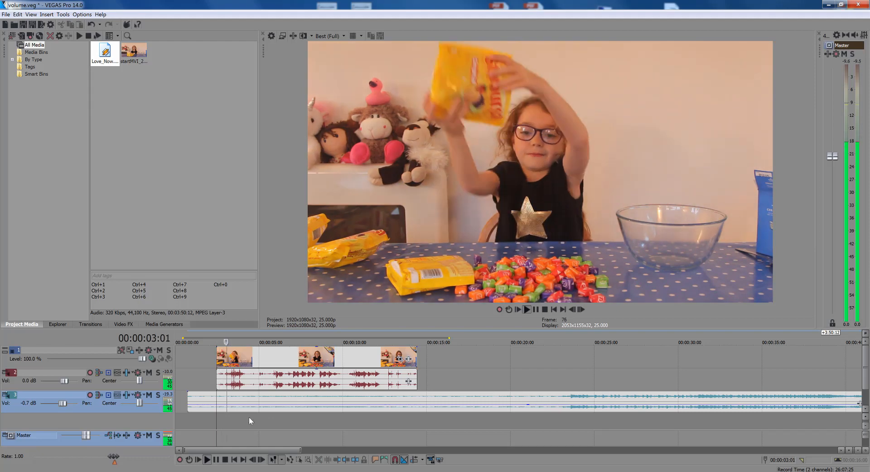
pyautogui.press('space')
pyautogui.click(528, 408)
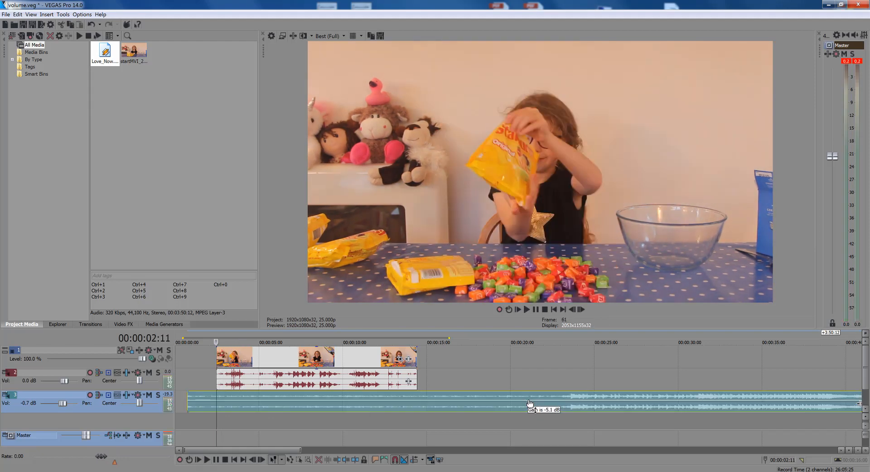
pyautogui.click(220, 403)
pyautogui.click(213, 406)
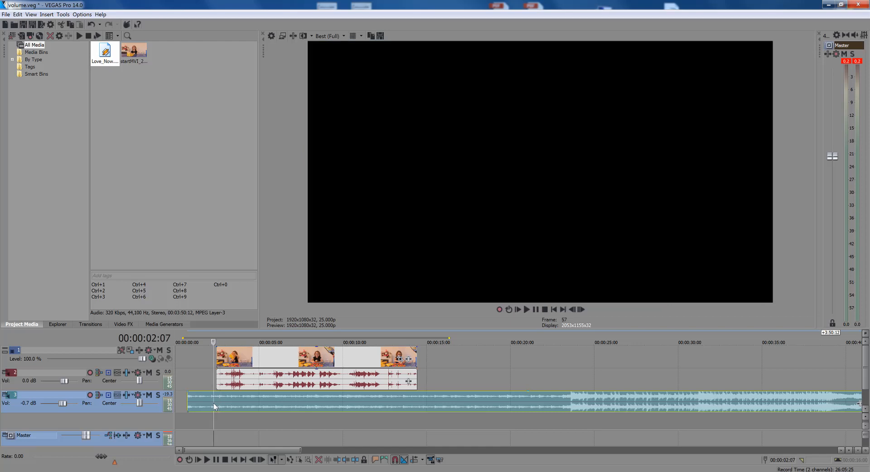
pyautogui.click(217, 406)
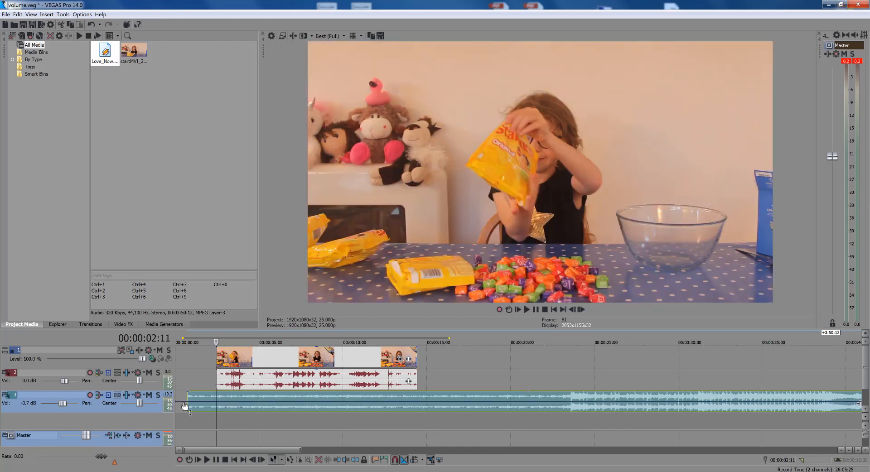
pyautogui.rightClick(215, 403)
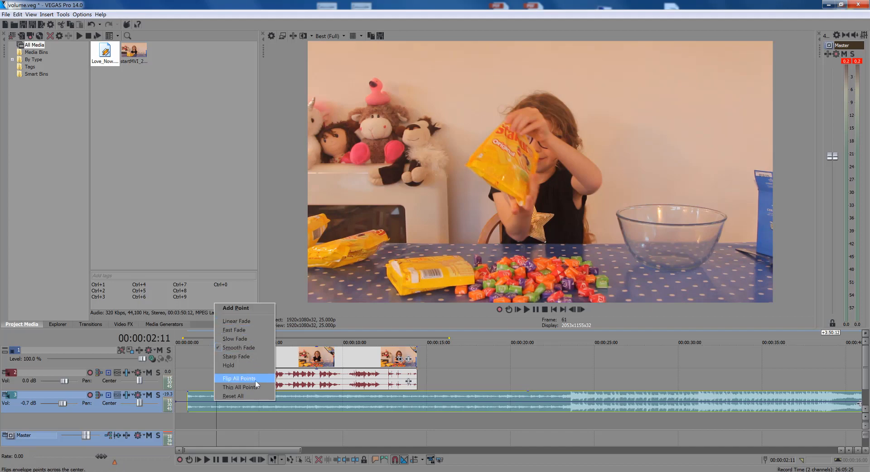
pyautogui.click(316, 410)
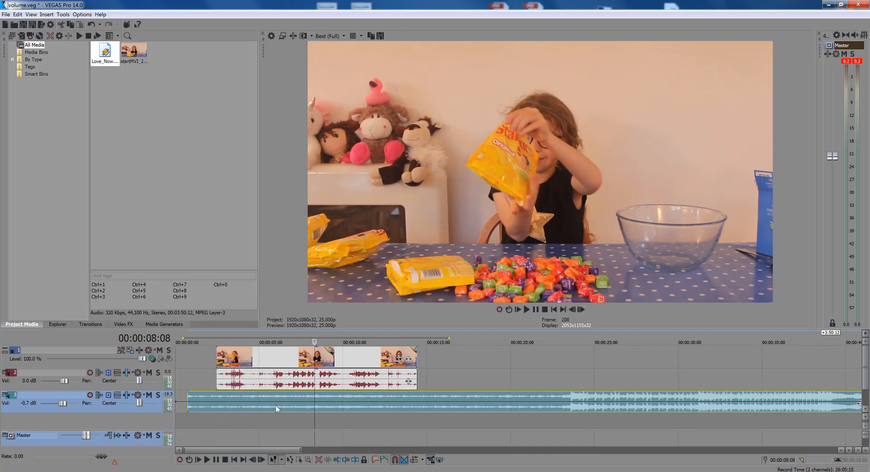
# Step: Add volume envelope points on the music track at 00:00:02:12 and 00:00:03:19, lowering the second to about -7.2 dB
pyautogui.click(217, 403)
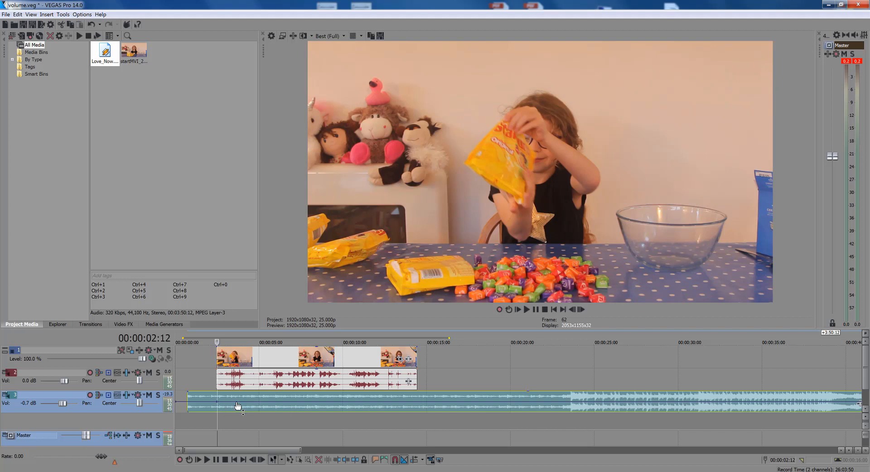
pyautogui.click(239, 404)
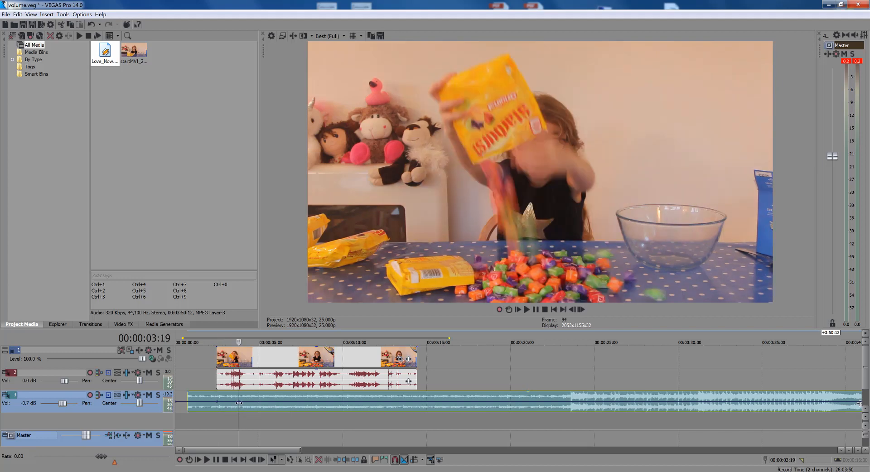
pyautogui.doubleClick(241, 406)
pyautogui.moveTo(241, 406); pyautogui.dragTo(240, 413)
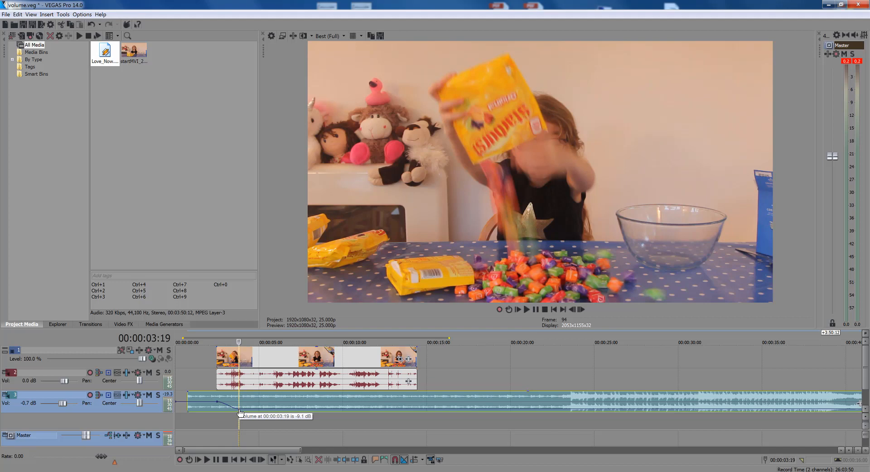
pyautogui.moveTo(240, 412); pyautogui.dragTo(240, 411)
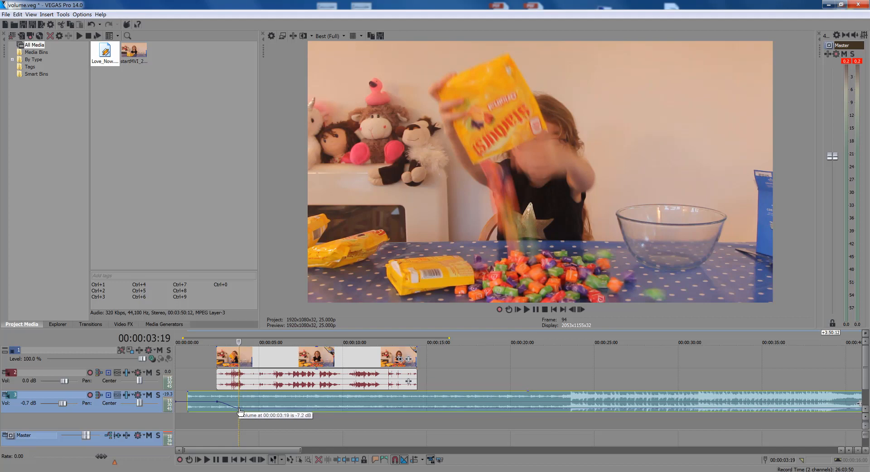
# Step: Reshape the music's fade-down with an extra envelope point at about 00:00:03:03, and move the last point slightly up and to the right
pyautogui.moveTo(240, 413); pyautogui.dragTo(219, 404)
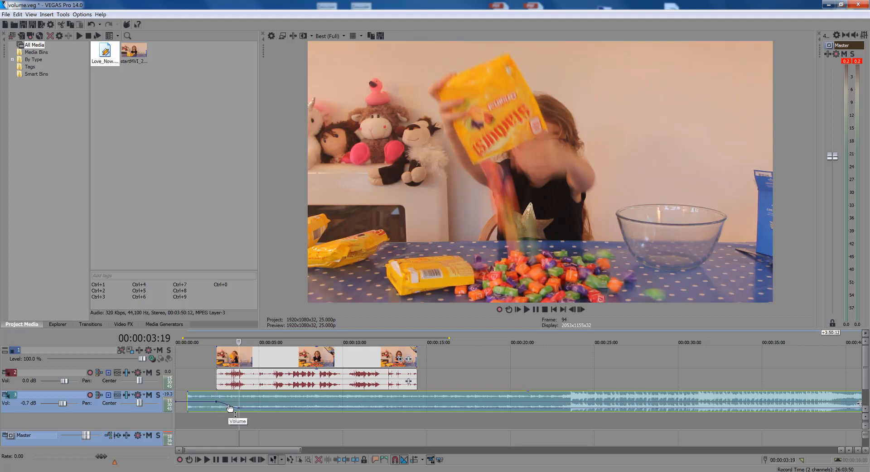
pyautogui.click(230, 408)
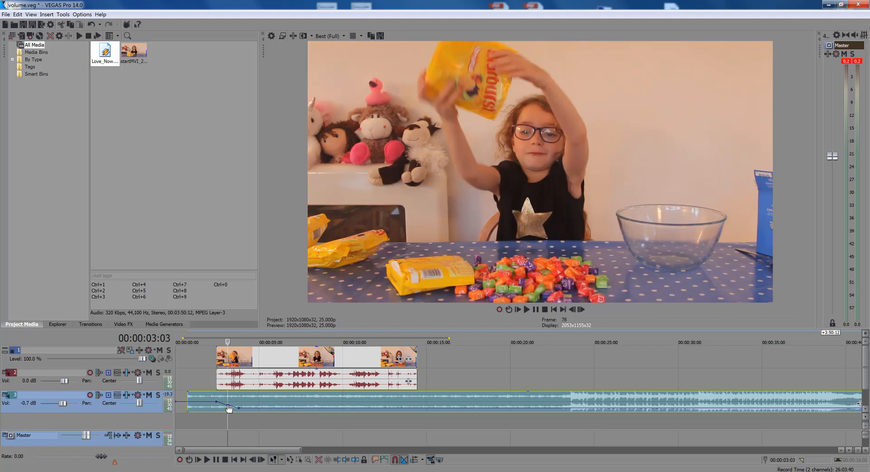
pyautogui.moveTo(229, 408); pyautogui.dragTo(242, 409)
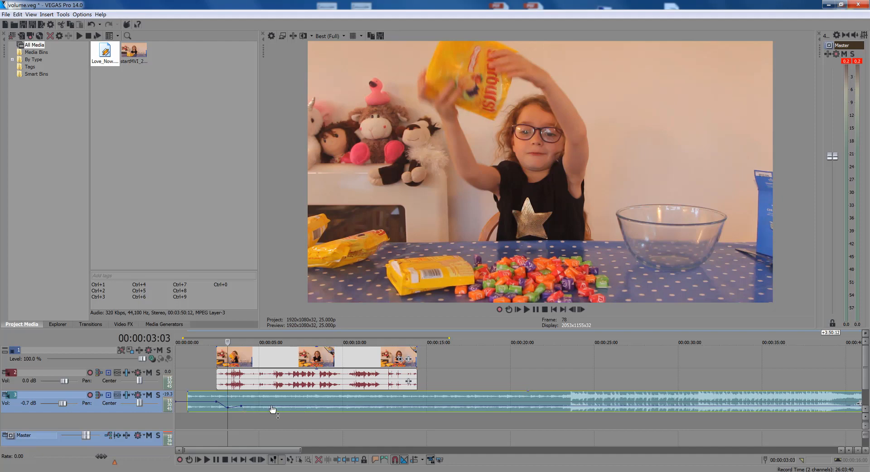
# Step: Add envelope points near the video clip's end and at 00:00:15:01, setting the one at 00:00:15:01 to 0.0 dB
pyautogui.click(418, 409)
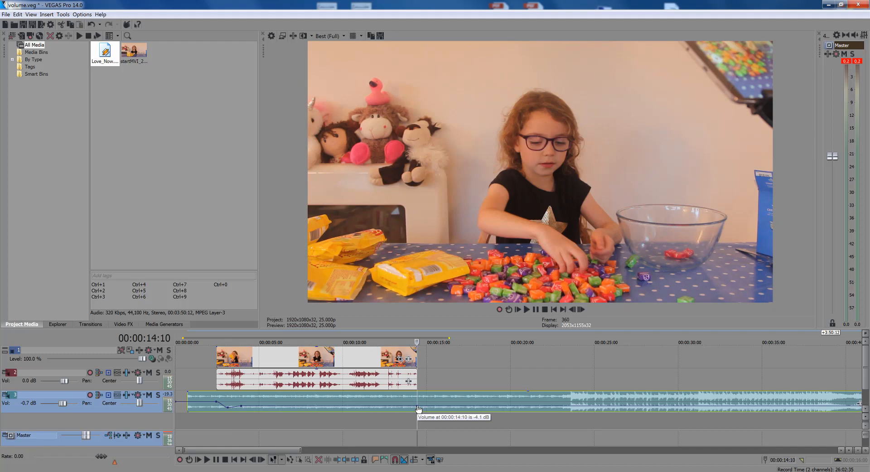
pyautogui.click(427, 409)
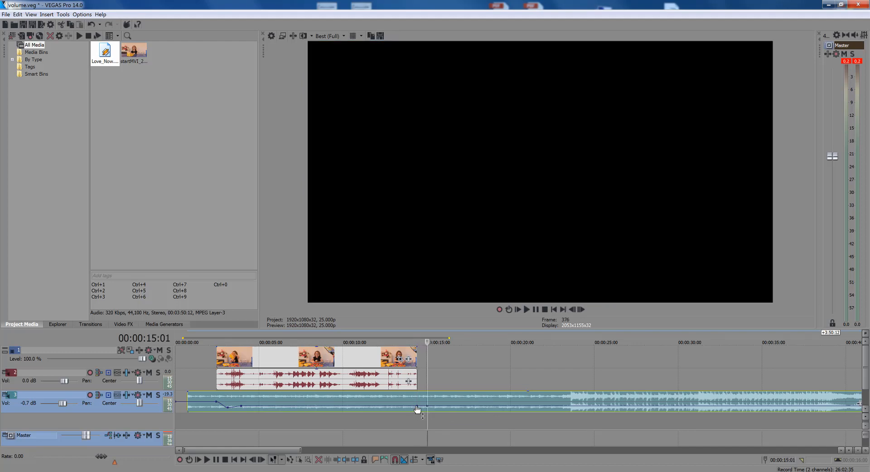
pyautogui.moveTo(417, 407)
pyautogui.mouseDown()
pyautogui.moveTo(406, 407)
pyautogui.moveTo(428, 406)
pyautogui.mouseUp()
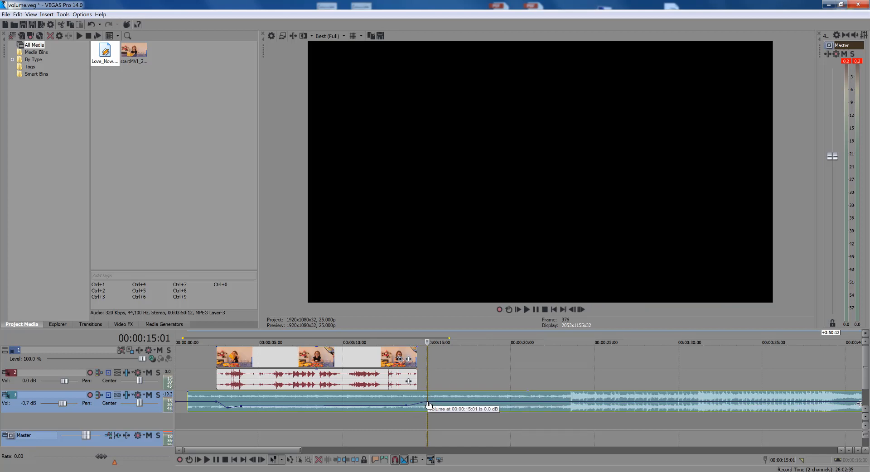
pyautogui.rightClick(428, 404)
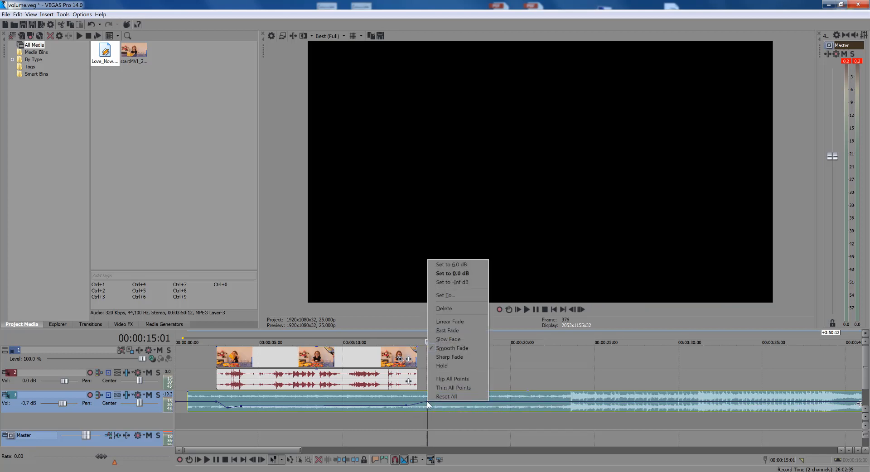
pyautogui.click(453, 273)
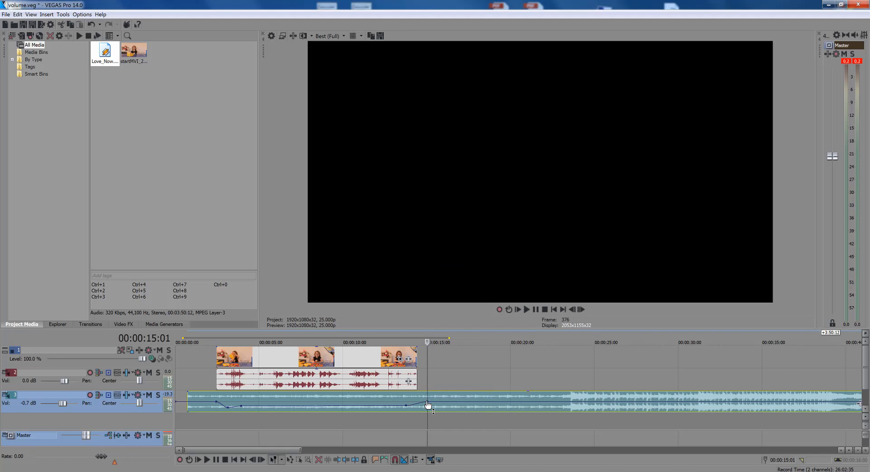
pyautogui.moveTo(428, 404)
# Step: Play the timeline from just before the video clip to hear the music dip under the speech
pyautogui.click(213, 417)
pyautogui.press('space')
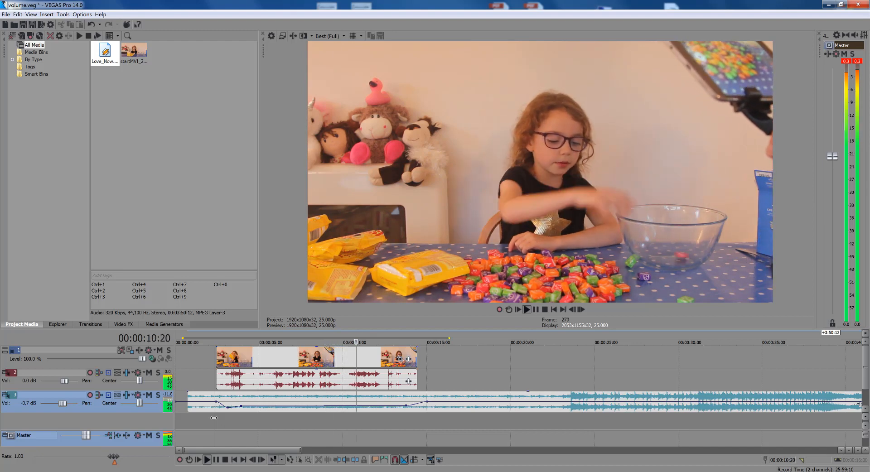
pyautogui.press('space')
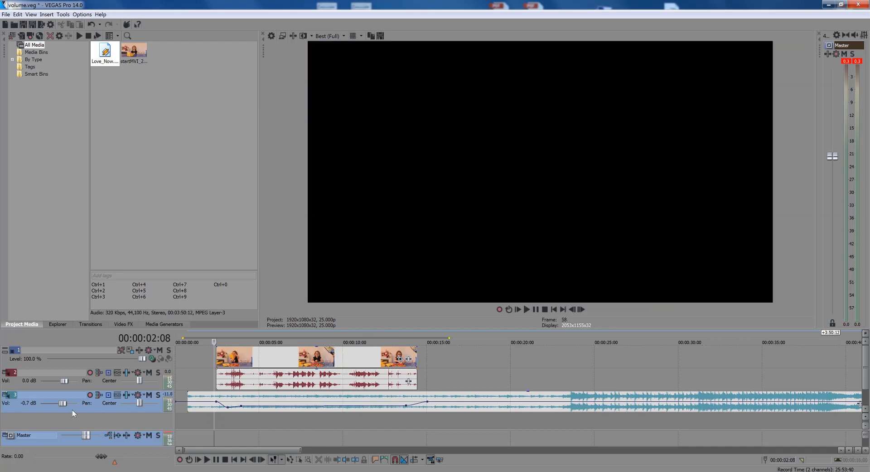
# Step: Set the music track's volume to -4.1 dB and play from just before the video clip to check the balance
pyautogui.moveTo(63, 403); pyautogui.dragTo(60, 405)
pyautogui.click(211, 418)
pyautogui.press('space')
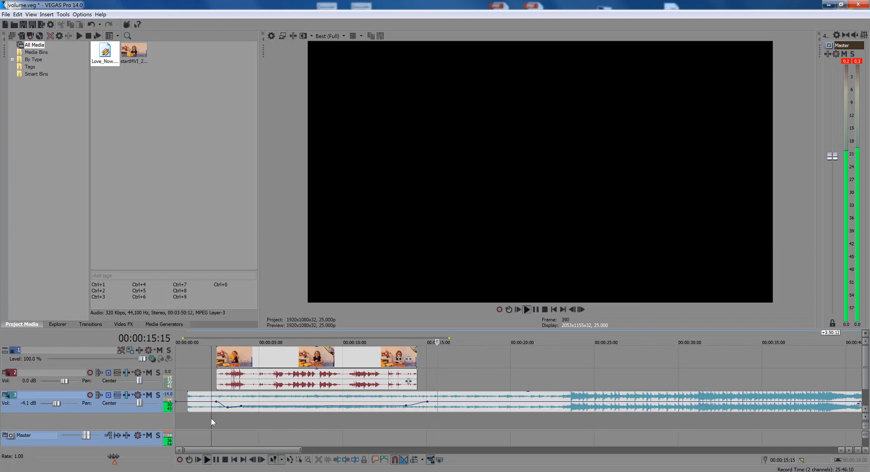
pyautogui.press('space')
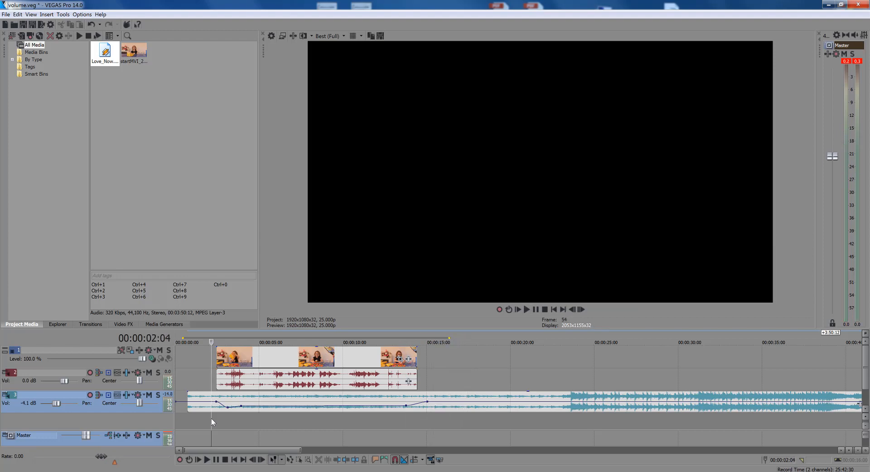